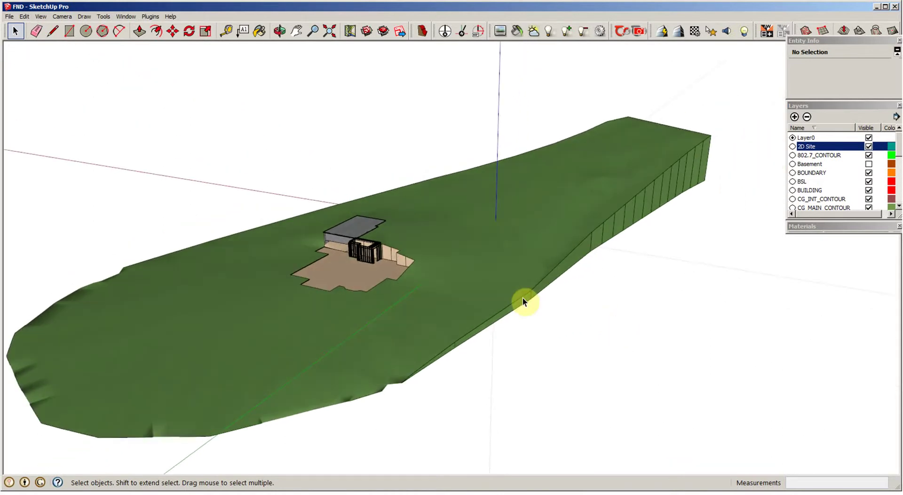
Step: Inspect the green terrain group's properties and check the site layers' visibility in the layer list
{"action": "left_click", "coordinate": [489, 270]}
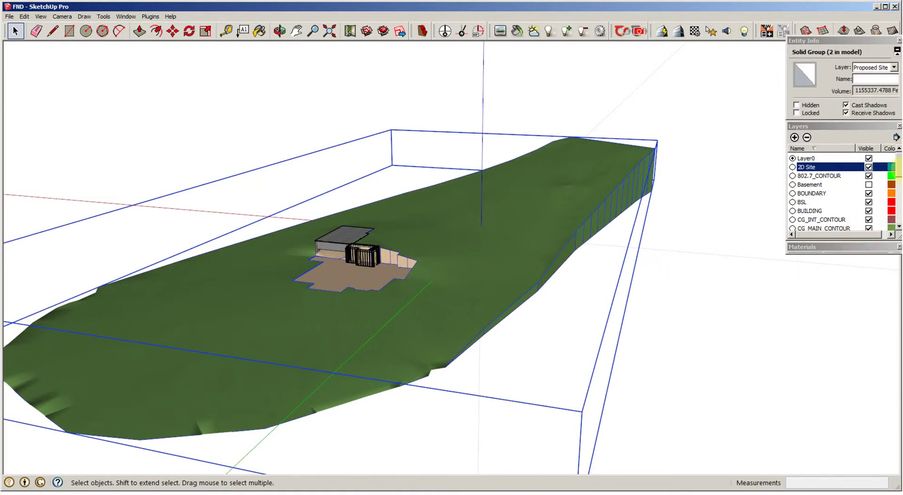
{"action": "left_click_drag", "start_coordinate": [899, 170], "coordinate": [898, 197]}
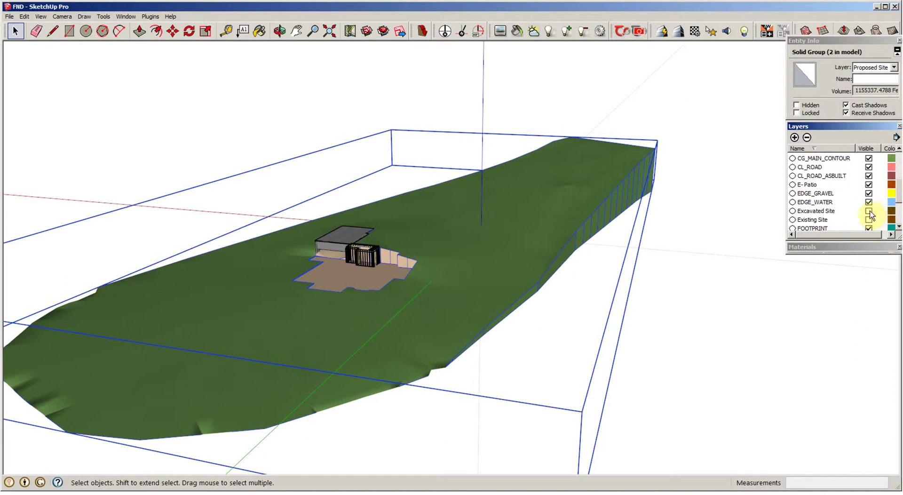
{"action": "left_click", "coordinate": [670, 295]}
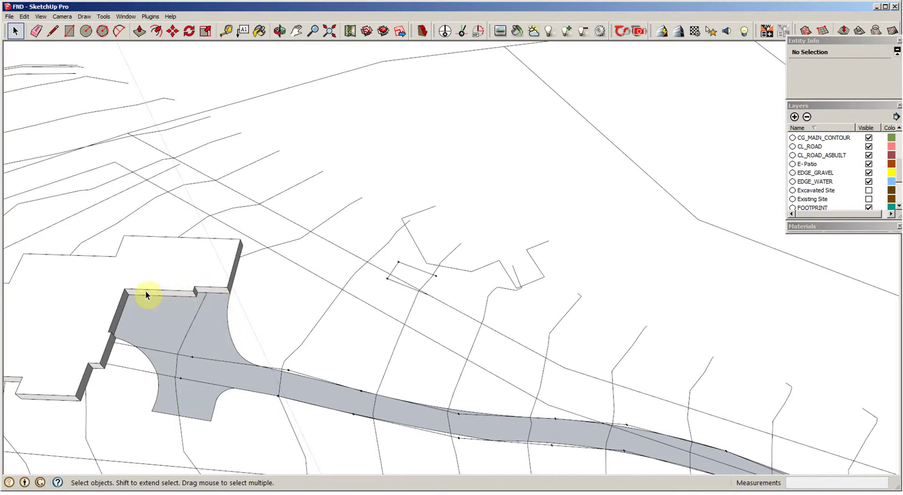
Step: Open the 2D Site group for editing and select the driveway face beside the house footprint
{"action": "middle_click_drag", "start_coordinate": [125, 333], "coordinate": [83, 324]}
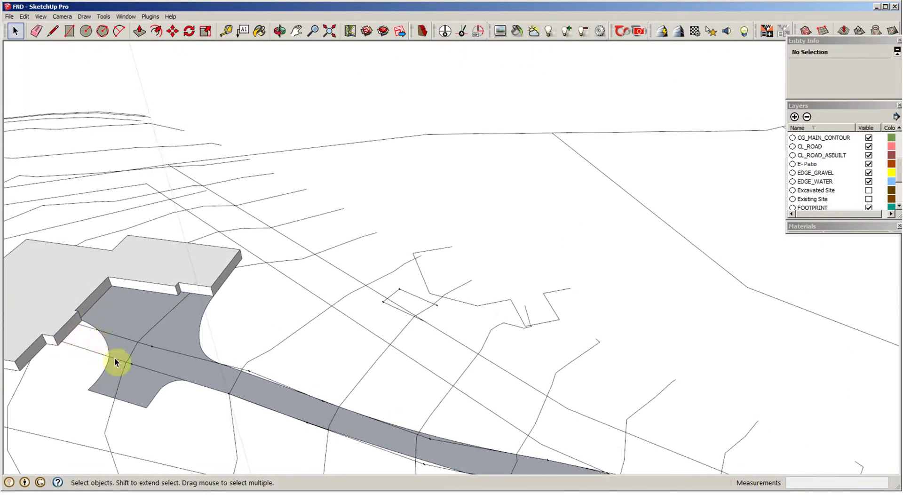
{"action": "middle_click_drag", "start_coordinate": [206, 333], "coordinate": [553, 341]}
{"action": "left_click", "coordinate": [207, 332]}
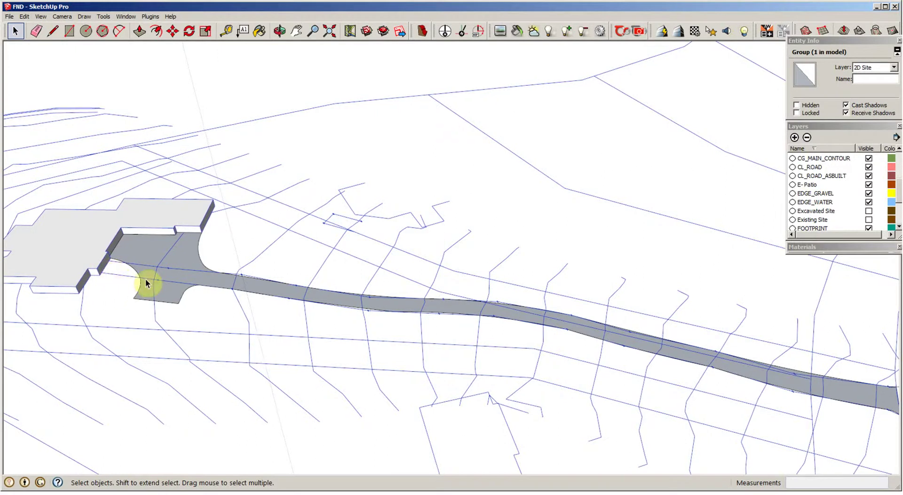
{"action": "scroll", "coordinate": [165, 252], "scroll_direction": "up", "scroll_amount": 4}
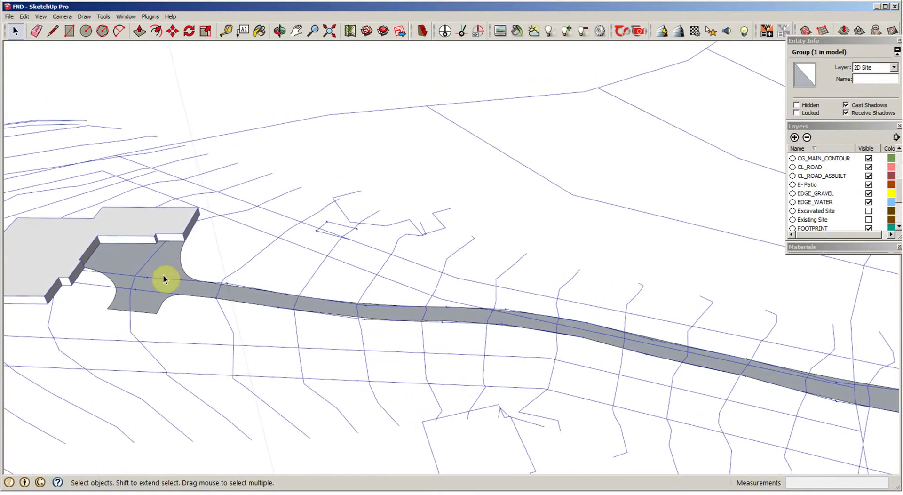
{"action": "double_click", "coordinate": [152, 275]}
Step: Copy the driveway face 900' straight up along the blue axis from its parking-area corner
{"action": "scroll", "coordinate": [421, 359], "scroll_direction": "down", "scroll_amount": 4}
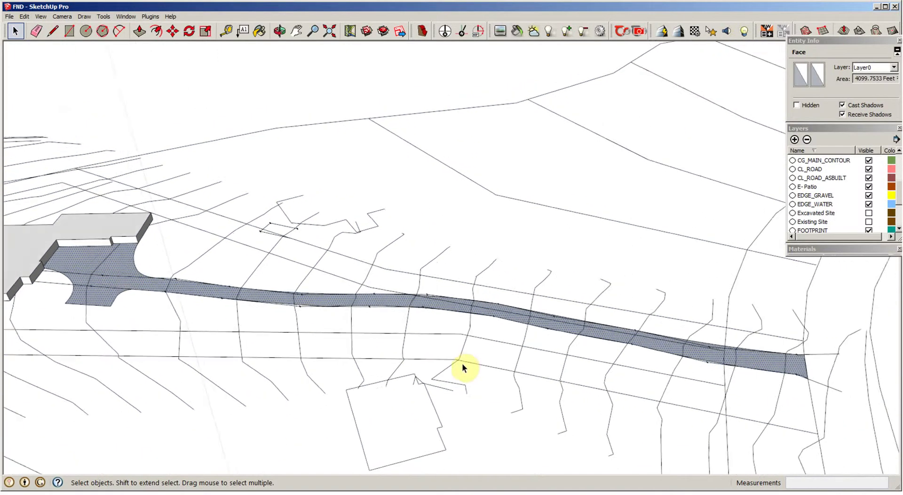
{"action": "scroll", "coordinate": [464, 362], "scroll_direction": "down", "scroll_amount": 3}
{"action": "scroll", "coordinate": [329, 357], "scroll_direction": "down", "scroll_amount": 3}
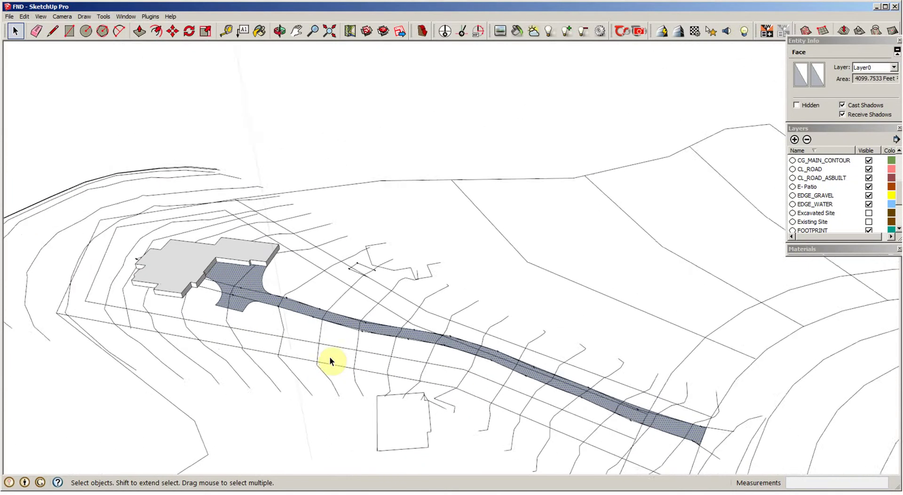
{"action": "scroll", "coordinate": [329, 356], "scroll_direction": "down", "scroll_amount": 4}
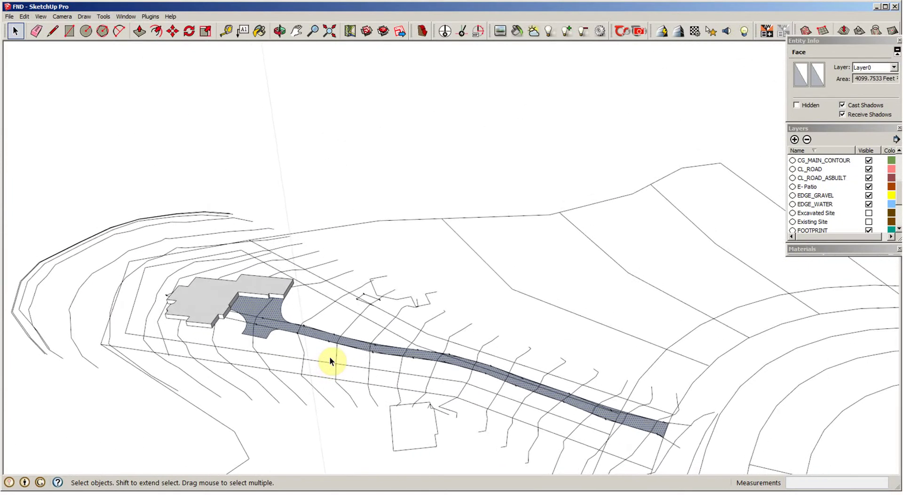
{"action": "middle_click_drag", "start_coordinate": [329, 357], "coordinate": [522, 219]}
{"action": "middle_click_drag", "start_coordinate": [309, 419], "coordinate": [311, 303], "text": "shift"}
{"action": "scroll", "coordinate": [329, 321], "scroll_direction": "up", "scroll_amount": 7}
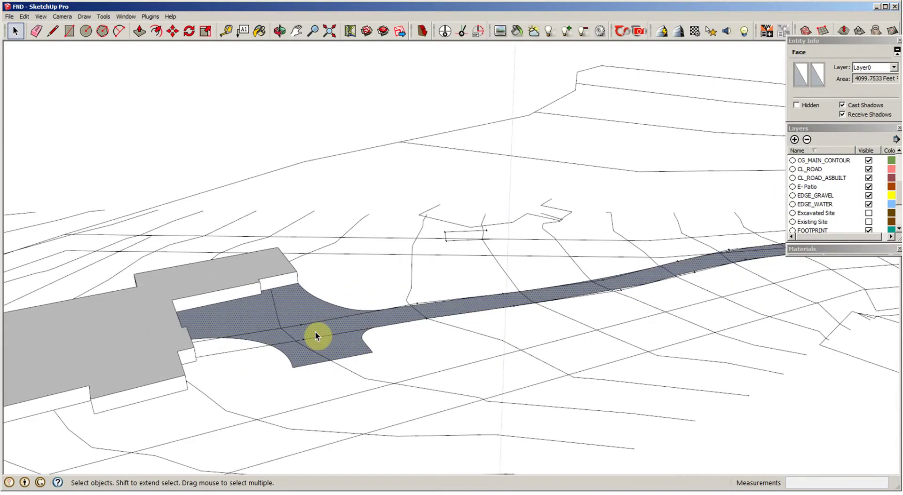
{"action": "key", "text": "m"}
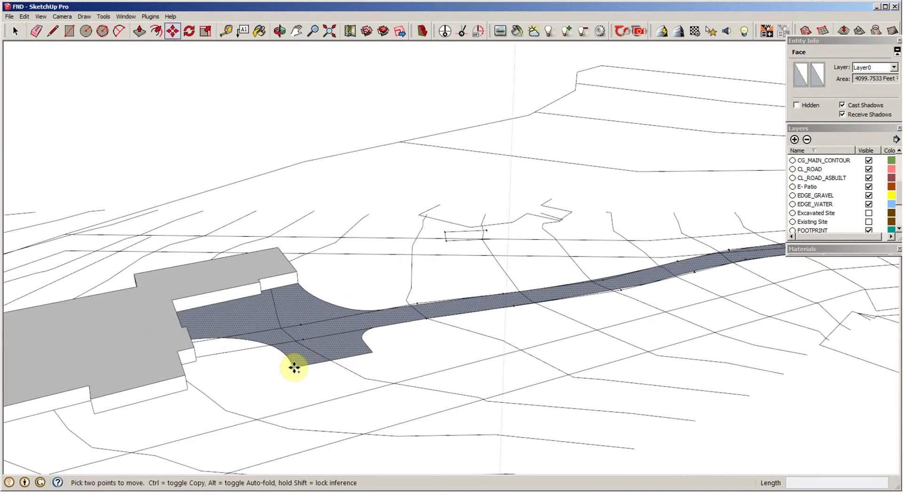
{"action": "left_click", "coordinate": [294, 360]}
{"action": "key", "text": "ctrl"}
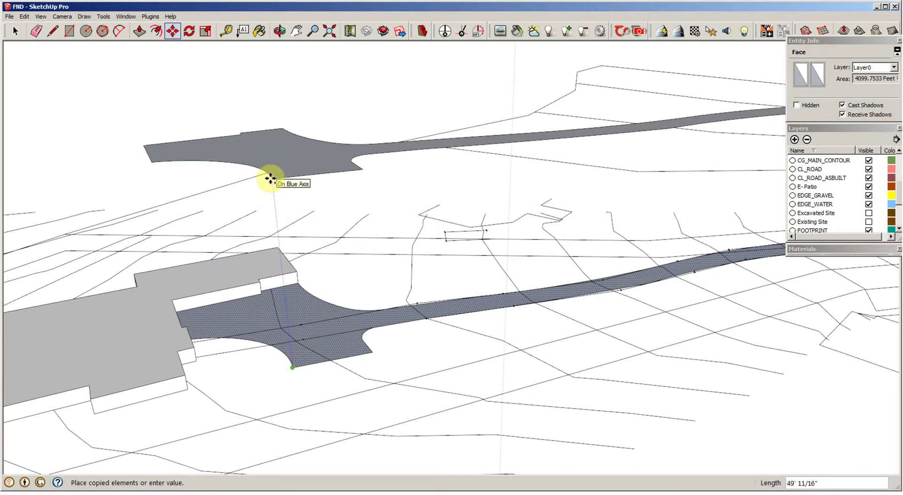
{"action": "key", "text": "Return"}
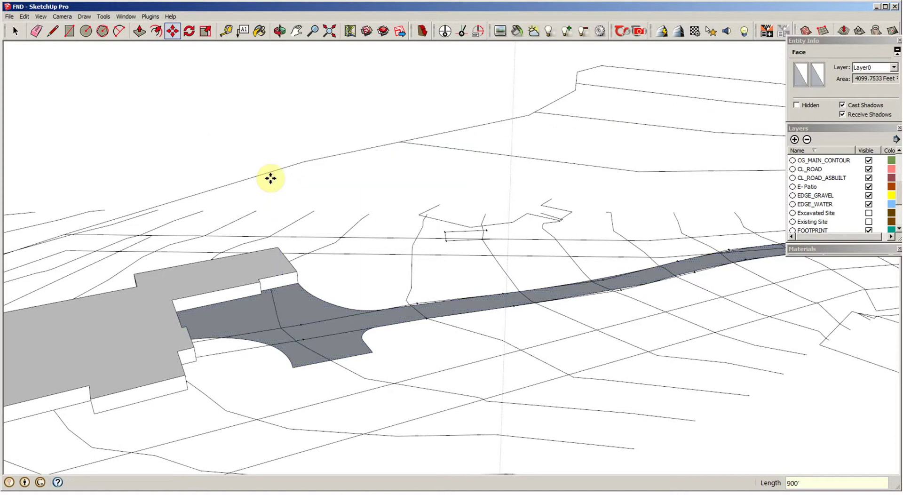
Step: Select the copied driveway face floating above the terrain
{"action": "key", "text": "shift+z"}
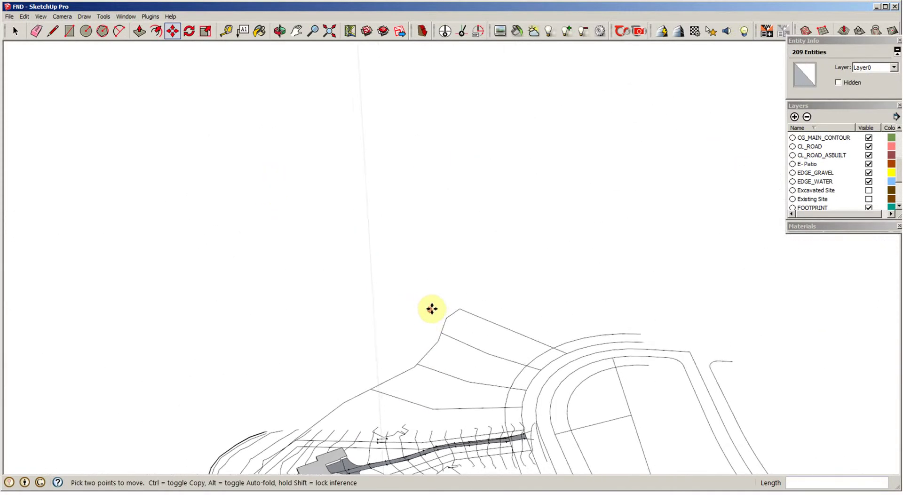
{"action": "scroll", "coordinate": [335, 292], "scroll_direction": "up", "scroll_amount": 2}
{"action": "middle_click_drag", "start_coordinate": [495, 295], "coordinate": [629, 155]}
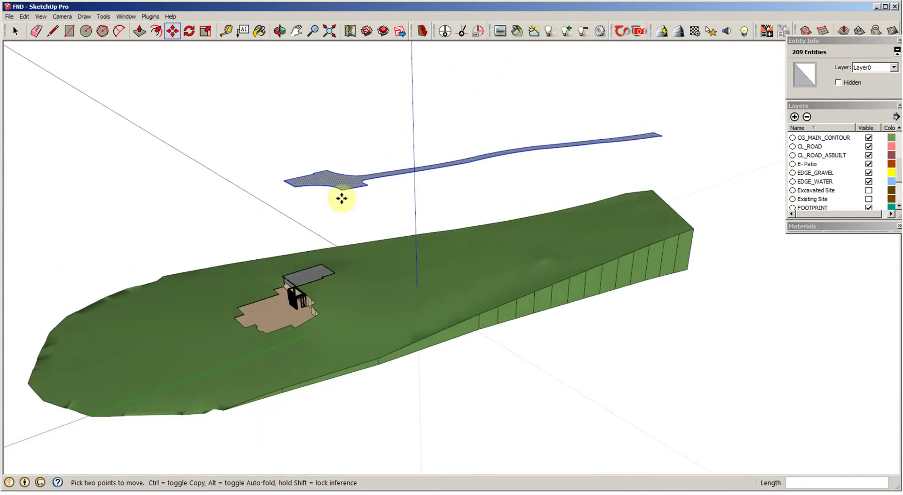
{"action": "middle_click_drag", "start_coordinate": [327, 282], "coordinate": [331, 290]}
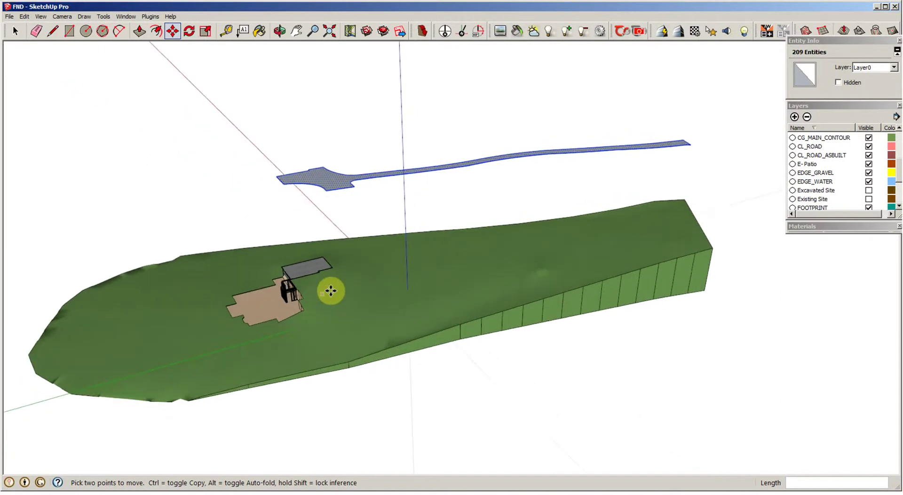
{"action": "scroll", "coordinate": [474, 269], "scroll_direction": "up", "scroll_amount": 2}
{"action": "scroll", "coordinate": [351, 238], "scroll_direction": "up", "scroll_amount": 2}
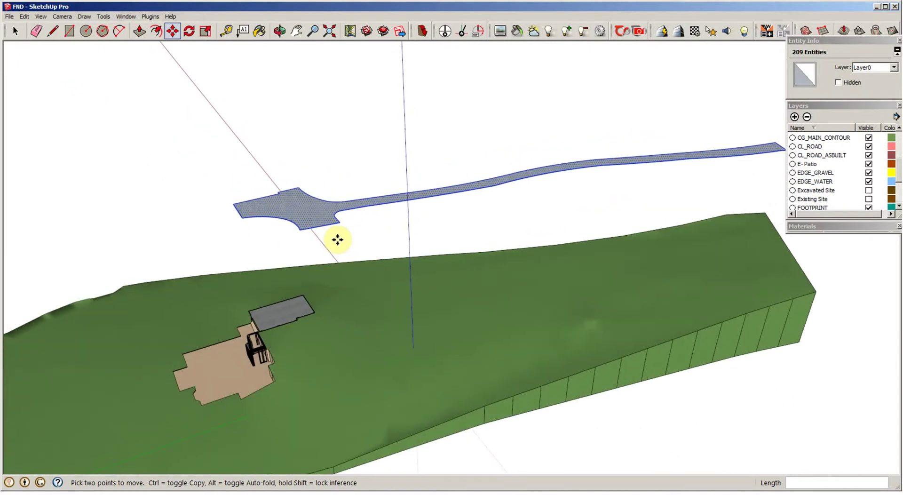
{"action": "left_click", "coordinate": [331, 202]}
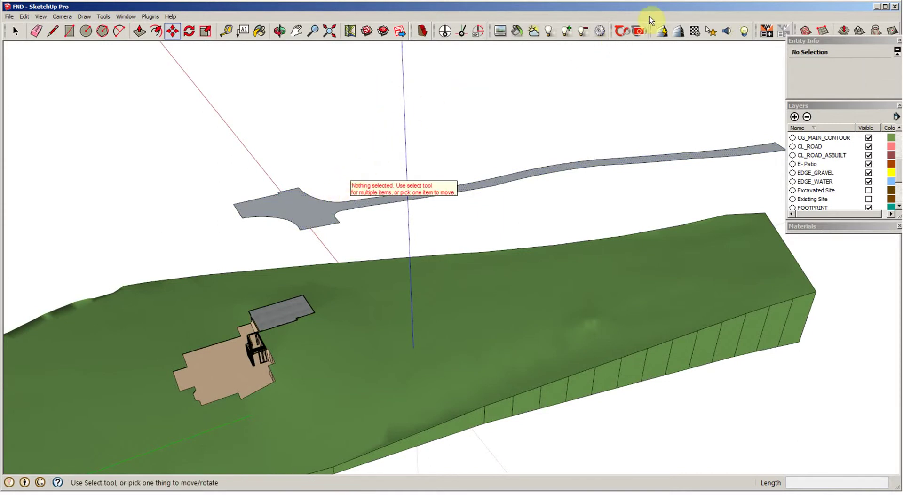
{"action": "scroll", "coordinate": [320, 217], "scroll_direction": "up", "scroll_amount": 2}
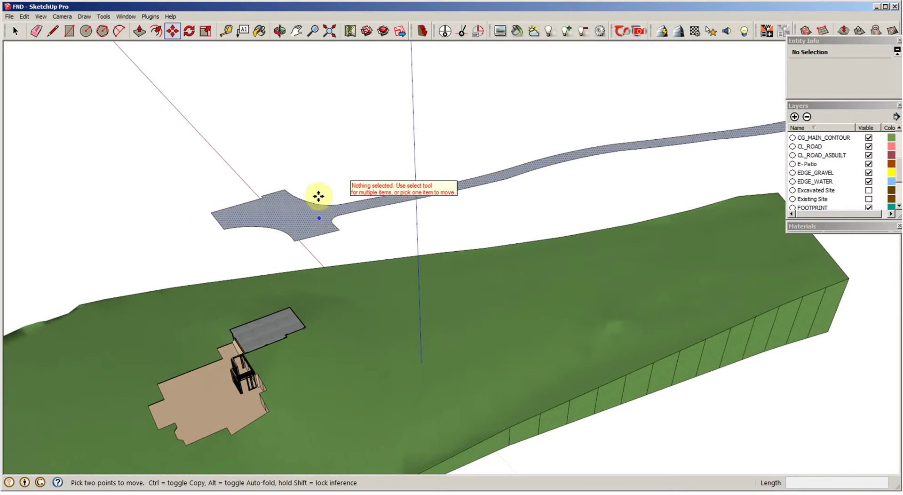
{"action": "scroll", "coordinate": [318, 196], "scroll_direction": "up", "scroll_amount": 1}
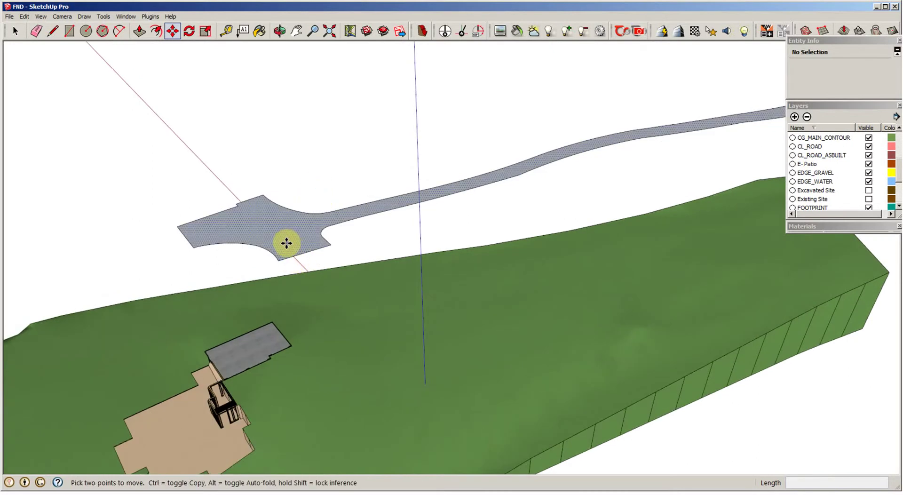
{"action": "key", "text": "space"}
{"action": "left_click", "coordinate": [303, 231]}
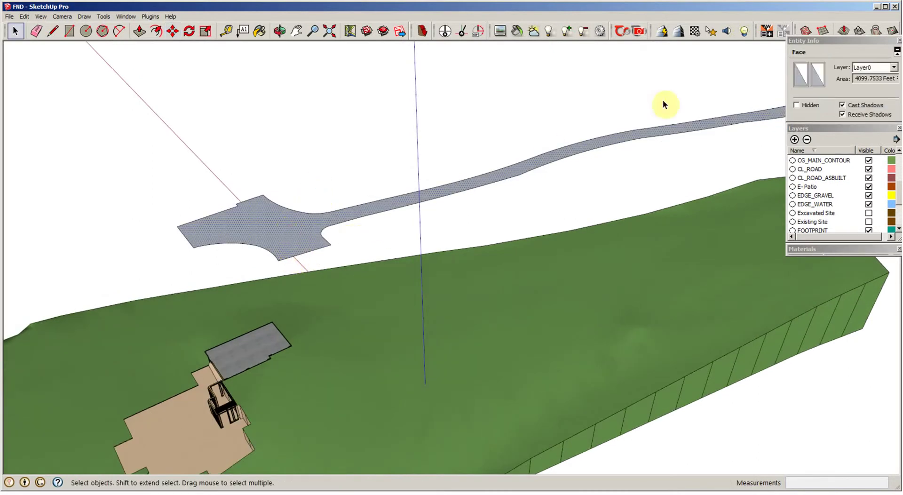
Step: Query the area of the selected driveway face
{"action": "right_click", "coordinate": [276, 220]}
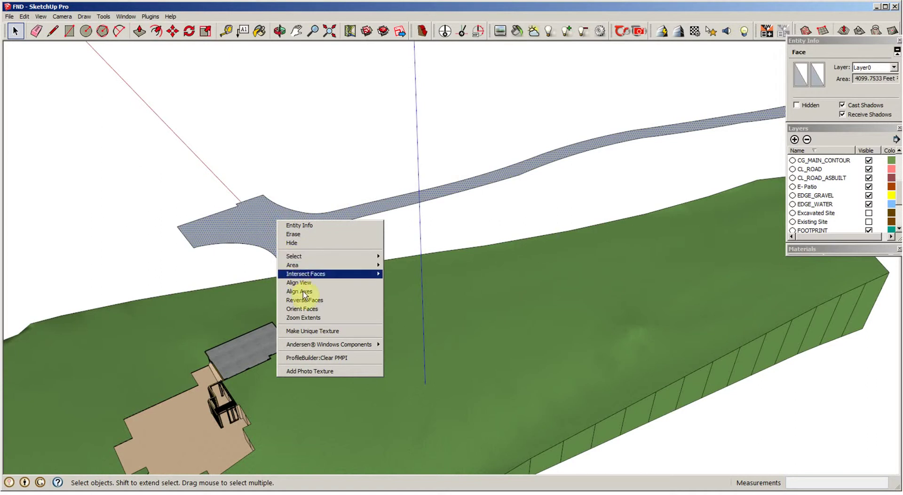
{"action": "mouse_move", "coordinate": [364, 264]}
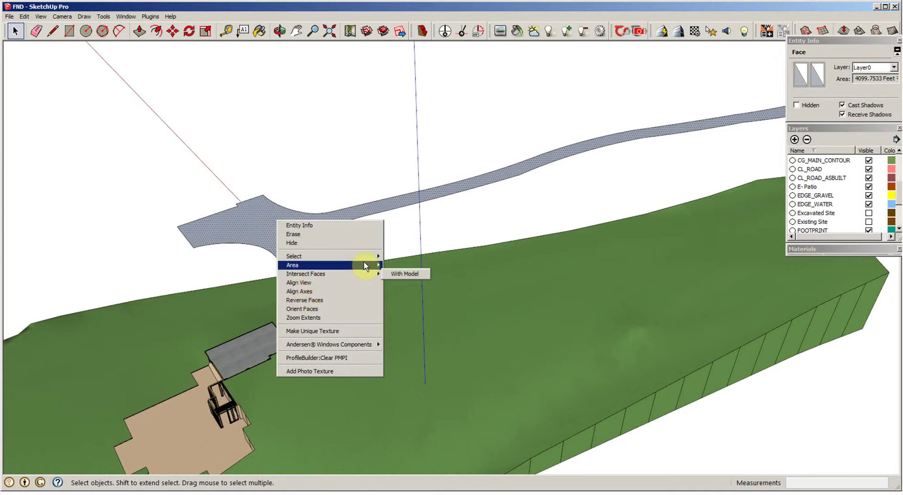
{"action": "left_click", "coordinate": [395, 265]}
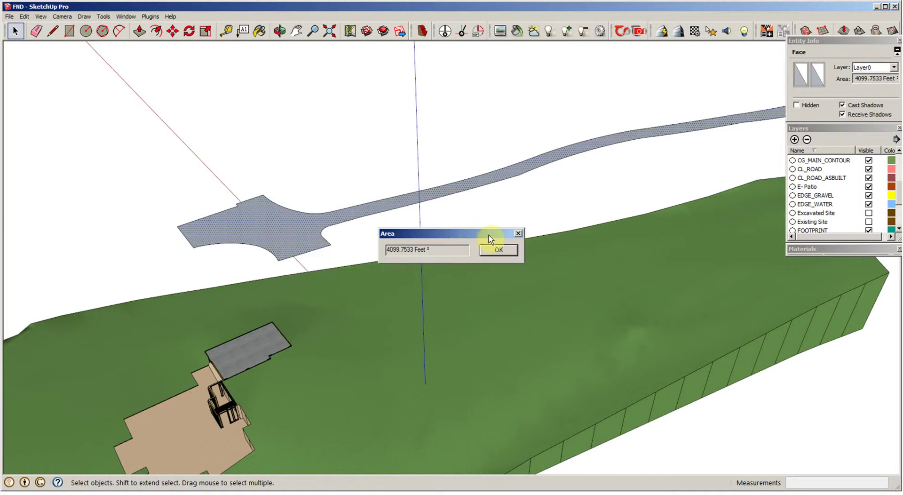
{"action": "left_click", "coordinate": [517, 232]}
Step: Drape the raised driveway face onto the green terrain group with the Drape tool
{"action": "middle_click_drag", "start_coordinate": [476, 193], "coordinate": [695, 233]}
{"action": "middle_click_drag", "start_coordinate": [616, 270], "coordinate": [741, 162]}
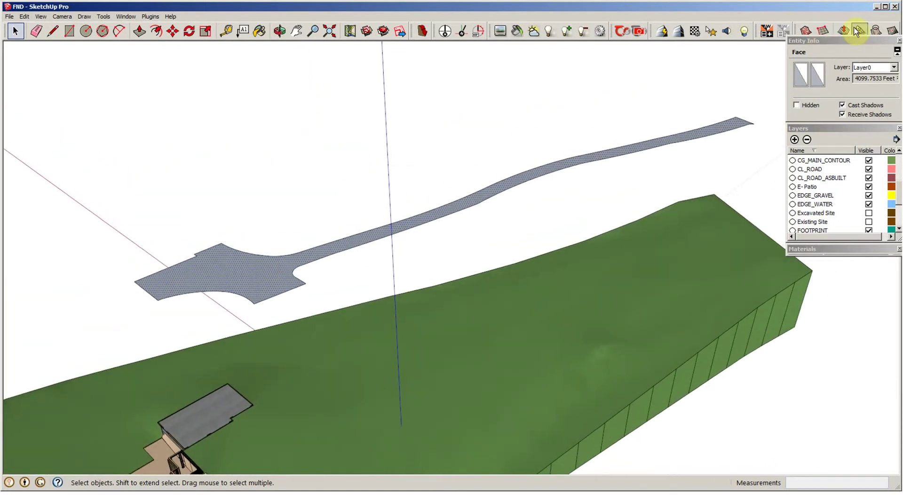
{"action": "left_click_drag", "start_coordinate": [857, 42], "coordinate": [857, 60]}
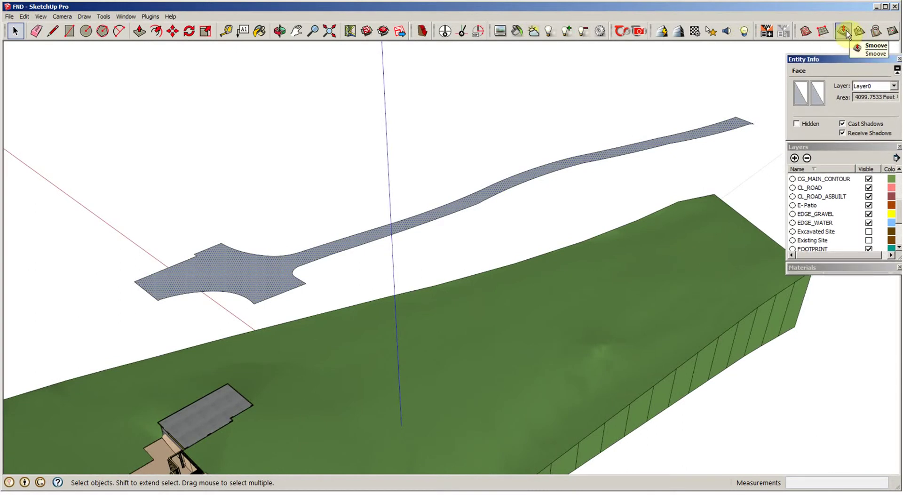
{"action": "left_click", "coordinate": [875, 32]}
{"action": "middle_click_drag", "start_coordinate": [624, 322], "coordinate": [413, 356]}
{"action": "left_click", "coordinate": [417, 243]}
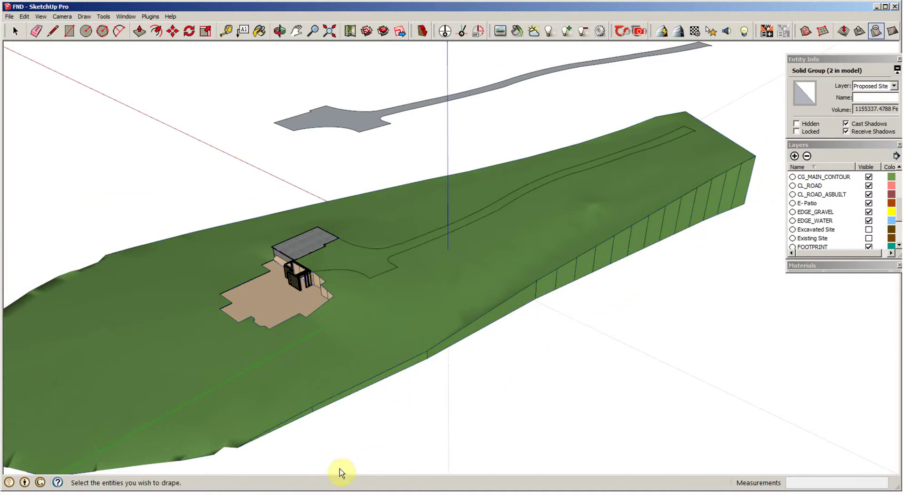
Step: Open the terrain group for editing and select the surface inside the draped driveway outline
{"action": "scroll", "coordinate": [564, 336], "scroll_direction": "up", "scroll_amount": 4}
{"action": "middle_click_drag", "start_coordinate": [567, 334], "coordinate": [383, 333]}
{"action": "key", "text": "space"}
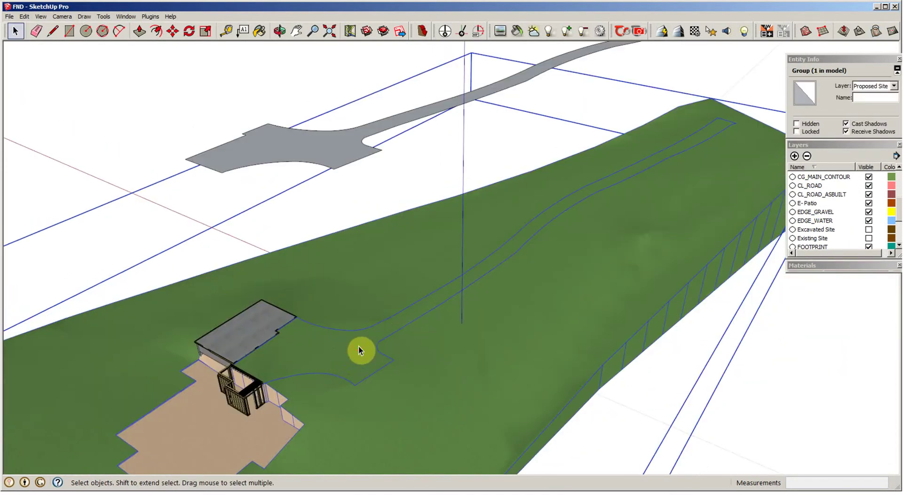
{"action": "scroll", "coordinate": [346, 368], "scroll_direction": "up", "scroll_amount": 3}
{"action": "right_click", "coordinate": [340, 373]}
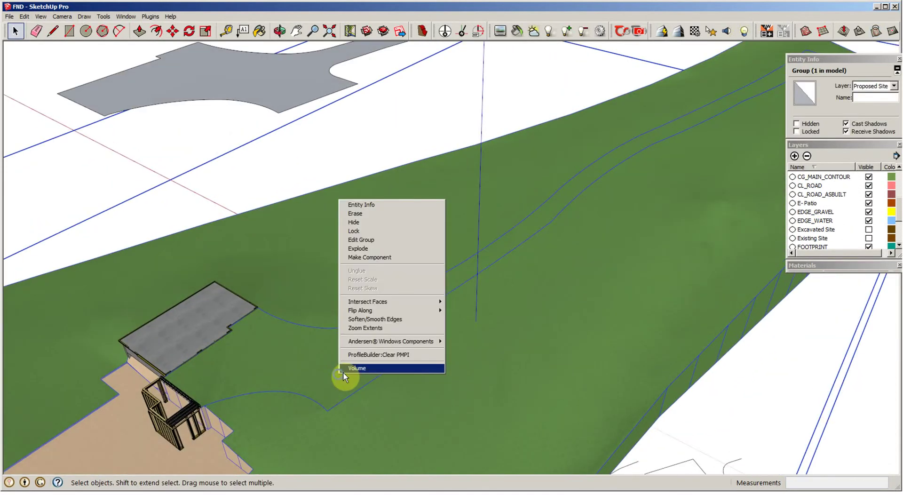
{"action": "left_click", "coordinate": [357, 239]}
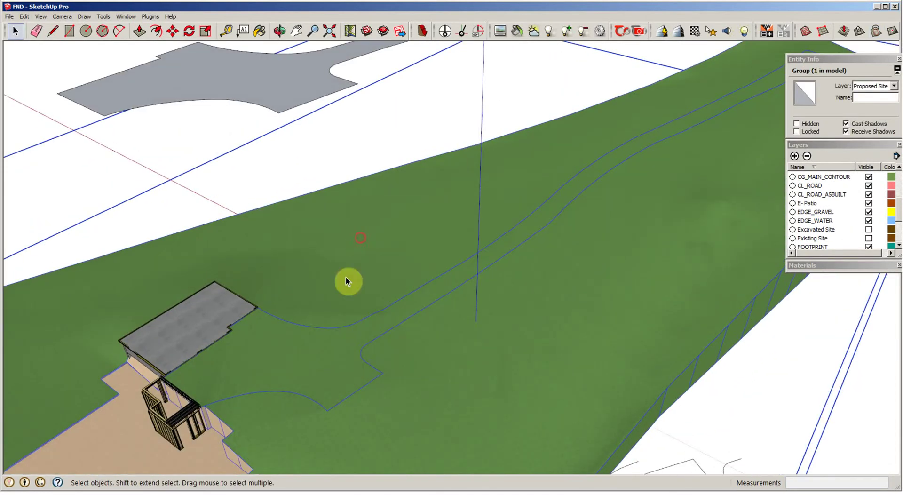
{"action": "left_click", "coordinate": [335, 376]}
Step: Paint the draped driveway surface with the Asphalt_New material from the Asphalt and Concrete collection
{"action": "scroll", "coordinate": [334, 376], "scroll_direction": "down", "scroll_amount": 5}
{"action": "scroll", "coordinate": [635, 292], "scroll_direction": "up", "scroll_amount": 3}
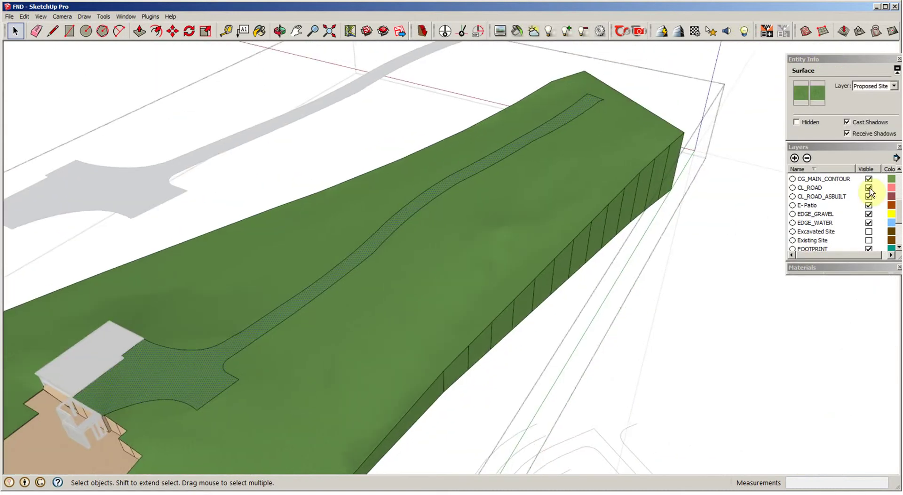
{"action": "left_click", "coordinate": [829, 272]}
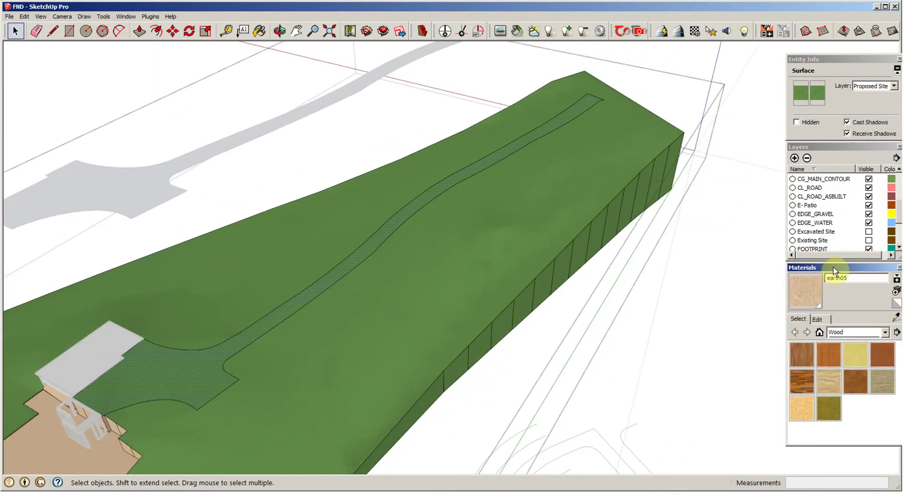
{"action": "left_click", "coordinate": [846, 332]}
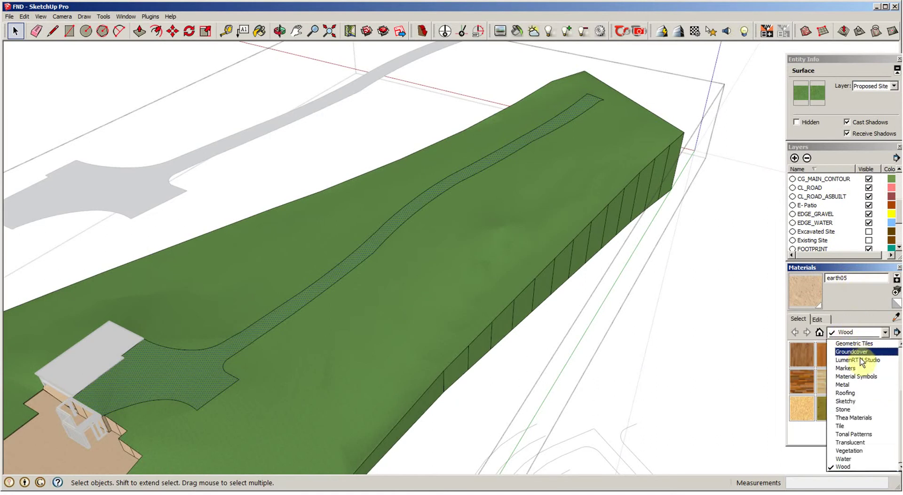
{"action": "left_click", "coordinate": [856, 360]}
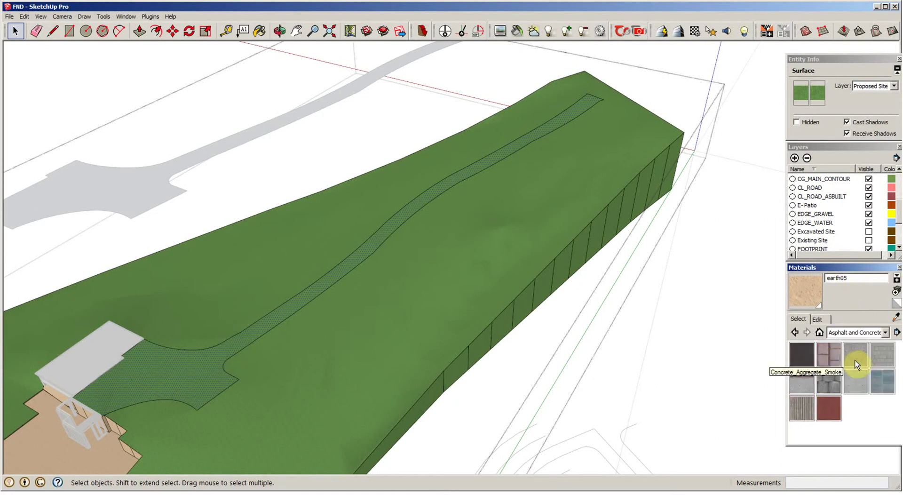
{"action": "left_click", "coordinate": [801, 354]}
{"action": "left_click", "coordinate": [172, 358]}
{"action": "scroll", "coordinate": [549, 324], "scroll_direction": "down", "scroll_amount": 3}
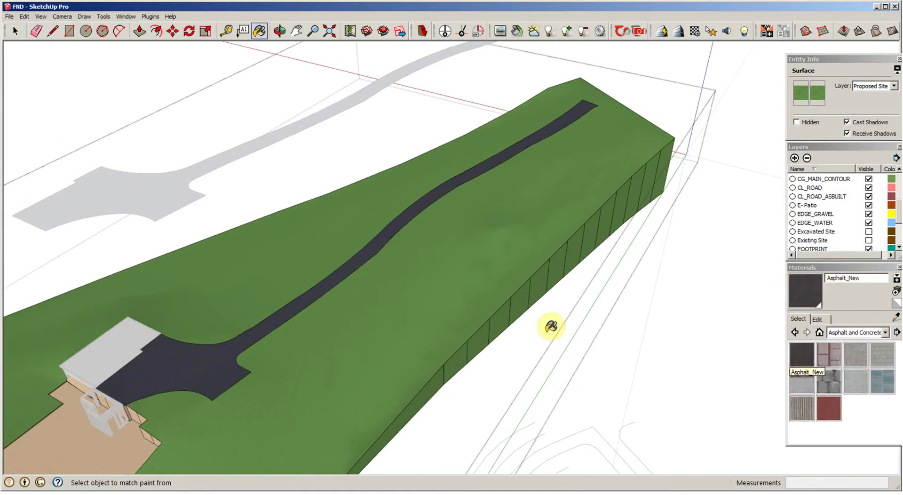
Step: Leave the terrain group and delete the flat driveway face with its edges floating above the terrain
{"action": "key", "text": "space"}
{"action": "left_click", "coordinate": [592, 382]}
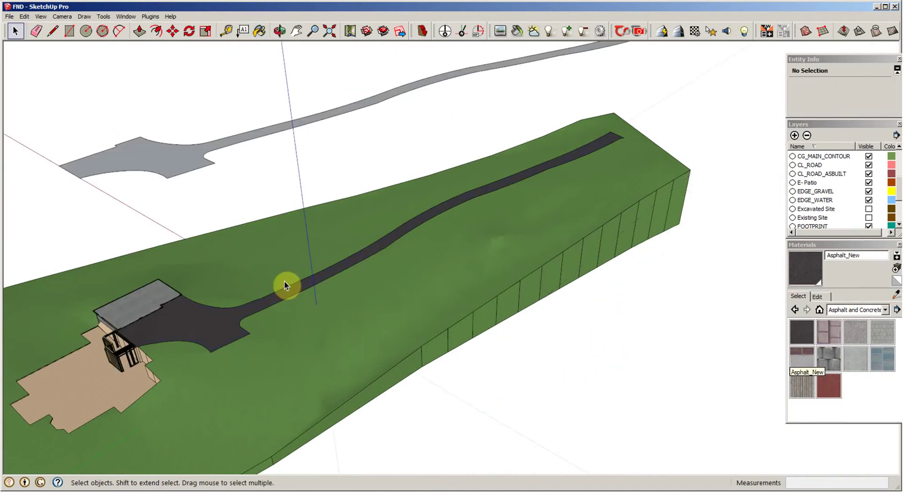
{"action": "middle_click_drag", "start_coordinate": [284, 282], "coordinate": [260, 350]}
{"action": "mouse_move", "coordinate": [168, 108]}
{"action": "middle_mouse_down"}
{"action": "mouse_move", "coordinate": [161, 103]}
{"action": "mouse_move", "coordinate": [163, 112]}
{"action": "middle_mouse_up"}
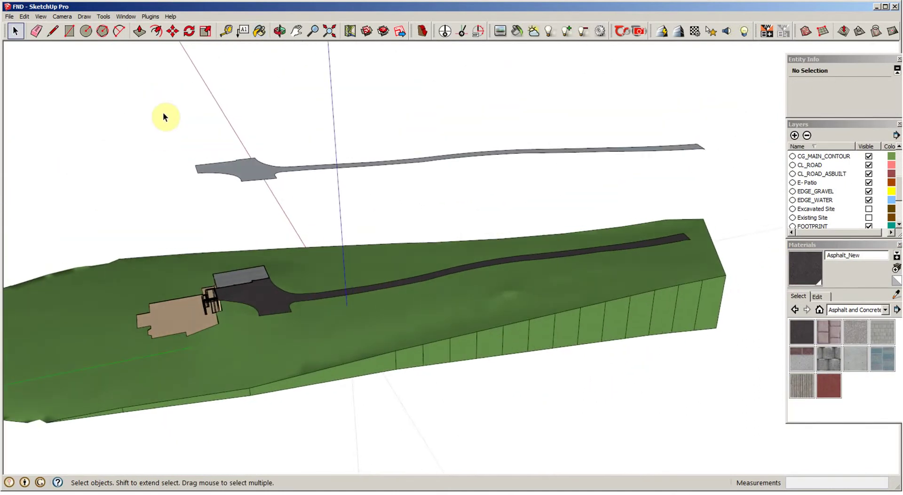
{"action": "left_click_drag", "start_coordinate": [162, 112], "coordinate": [753, 182]}
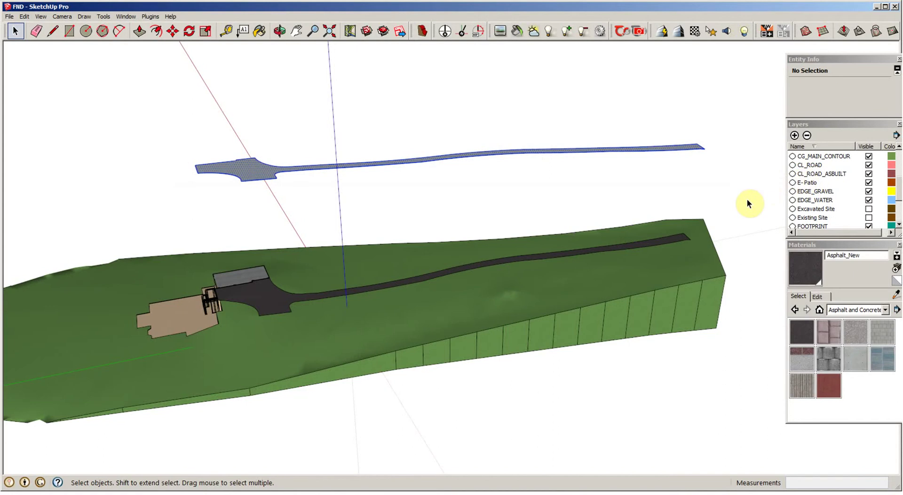
{"action": "key", "text": "Delete"}
{"action": "middle_click_drag", "start_coordinate": [747, 199], "coordinate": [747, 203]}
{"action": "left_click", "coordinate": [747, 202]}
Step: Open the terrain group, select the asphalt driveway surface and query the area of the selection
{"action": "scroll", "coordinate": [293, 379], "scroll_direction": "up", "scroll_amount": 5}
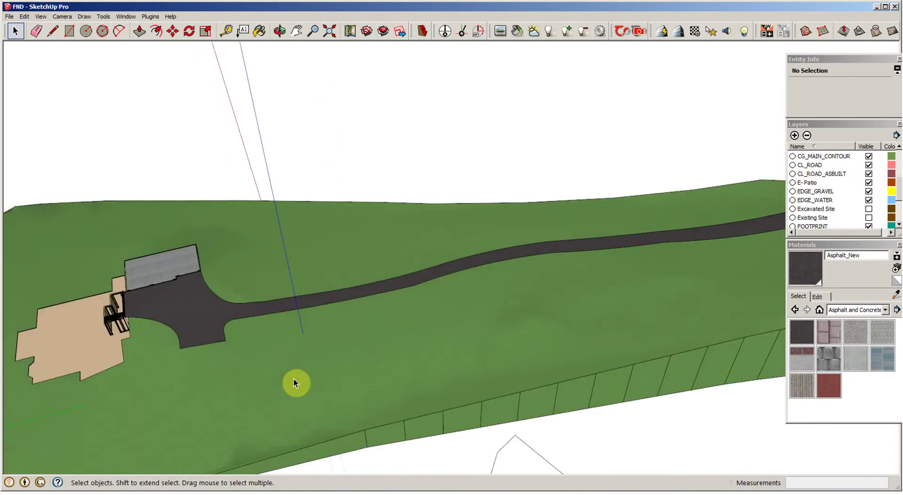
{"action": "middle_click_drag", "start_coordinate": [180, 357], "coordinate": [586, 249]}
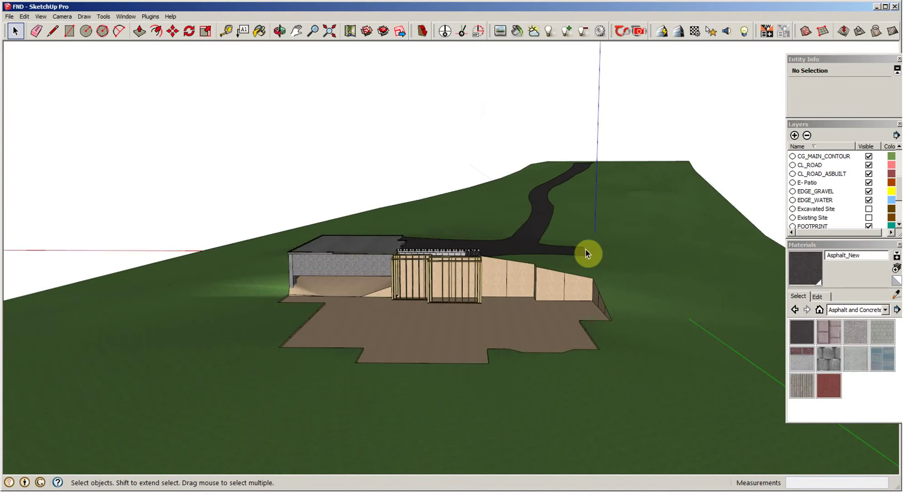
{"action": "scroll", "coordinate": [585, 249], "scroll_direction": "up", "scroll_amount": 5}
{"action": "middle_click_drag", "start_coordinate": [308, 294], "coordinate": [213, 362]}
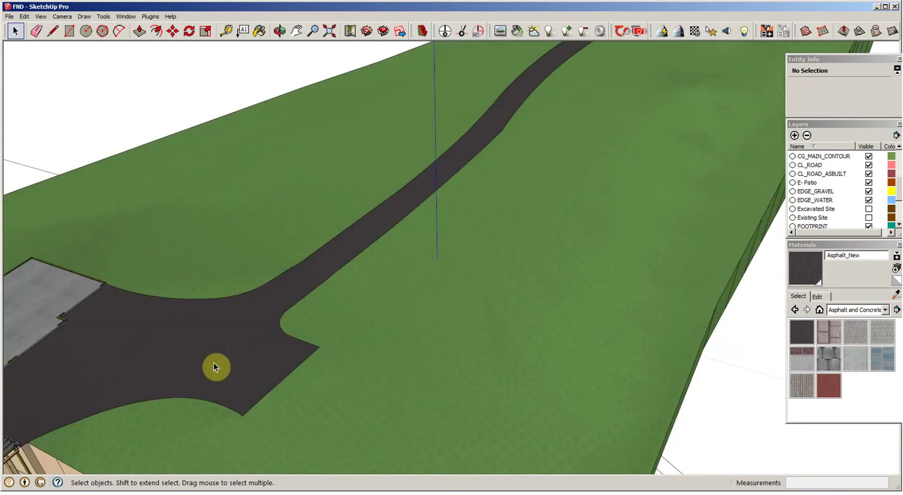
{"action": "triple_click", "coordinate": [213, 362]}
{"action": "left_click", "coordinate": [213, 362]}
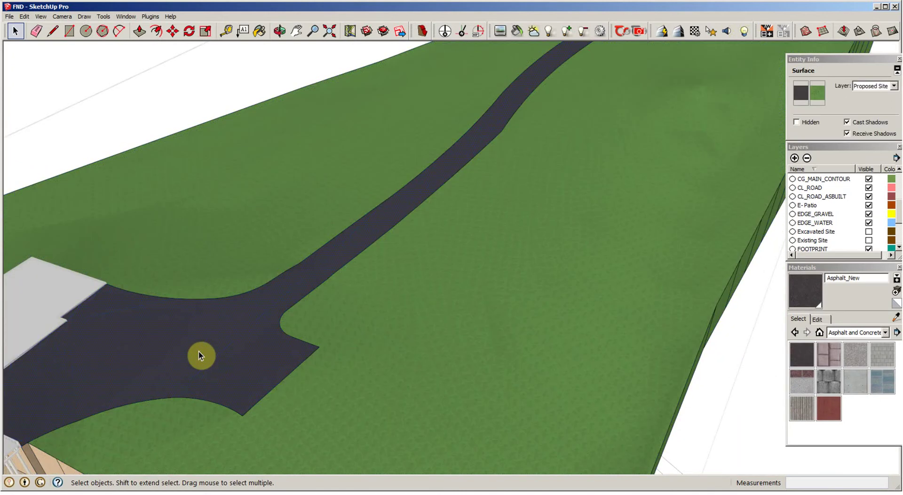
{"action": "right_click", "coordinate": [198, 349]}
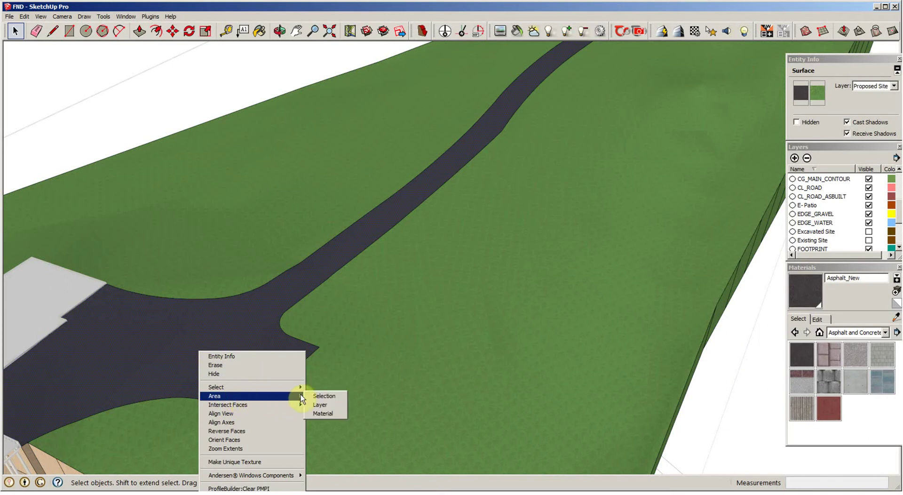
{"action": "left_click", "coordinate": [324, 396]}
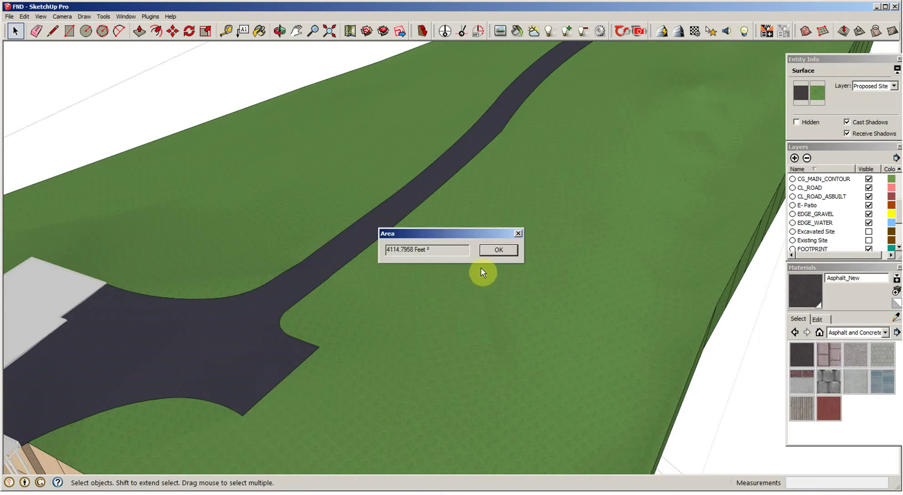
{"action": "left_click", "coordinate": [518, 233]}
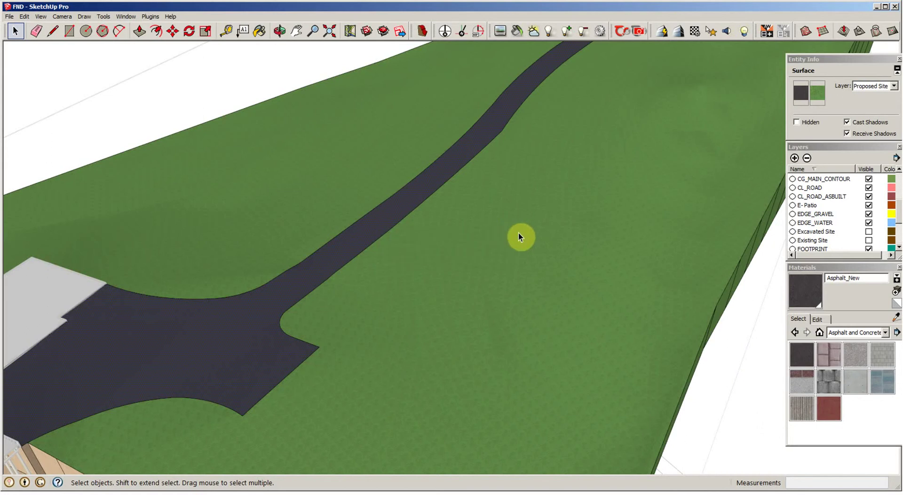
Step: Examine the asphalt driveway on the terrain around the garage and foundation, and compare it with the flat driveway on the 2D site plan
{"action": "scroll", "coordinate": [507, 238], "scroll_direction": "down", "scroll_amount": 3}
{"action": "scroll", "coordinate": [506, 237], "scroll_direction": "down", "scroll_amount": 3}
{"action": "middle_click_drag", "start_coordinate": [505, 238], "coordinate": [332, 200]}
{"action": "scroll", "coordinate": [409, 258], "scroll_direction": "up", "scroll_amount": 3}
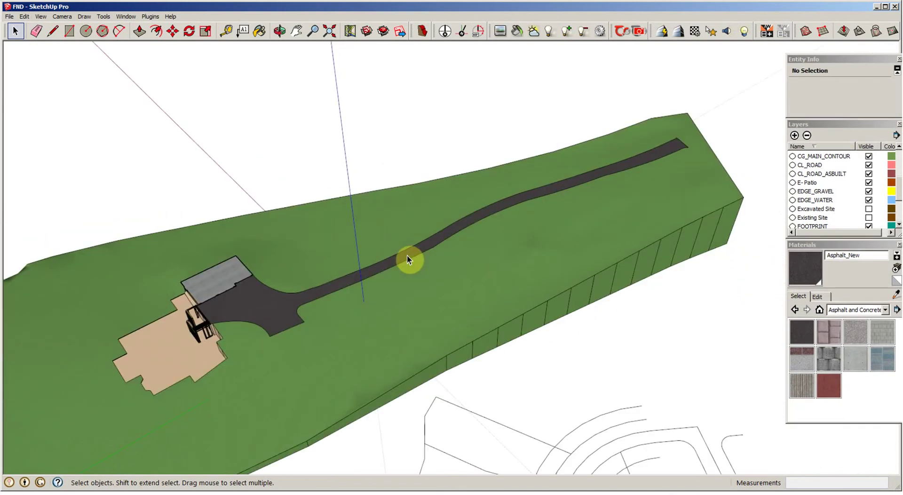
{"action": "scroll", "coordinate": [437, 268], "scroll_direction": "up", "scroll_amount": 3}
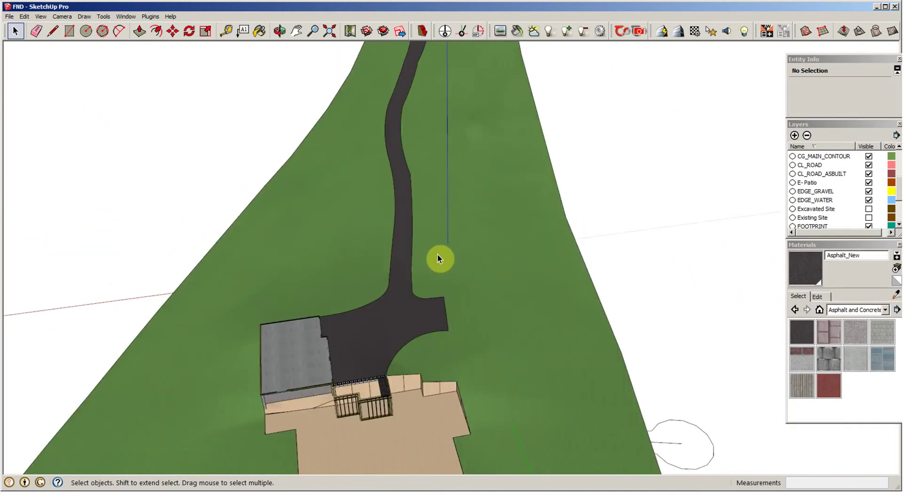
{"action": "scroll", "coordinate": [437, 258], "scroll_direction": "down", "scroll_amount": 3}
{"action": "scroll", "coordinate": [437, 258], "scroll_direction": "up", "scroll_amount": 2}
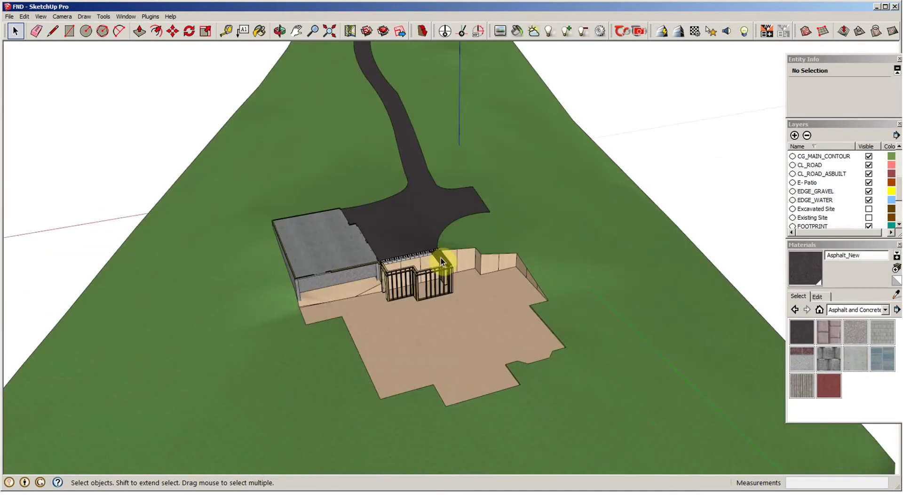
{"action": "middle_click_drag", "start_coordinate": [441, 257], "coordinate": [442, 215]}
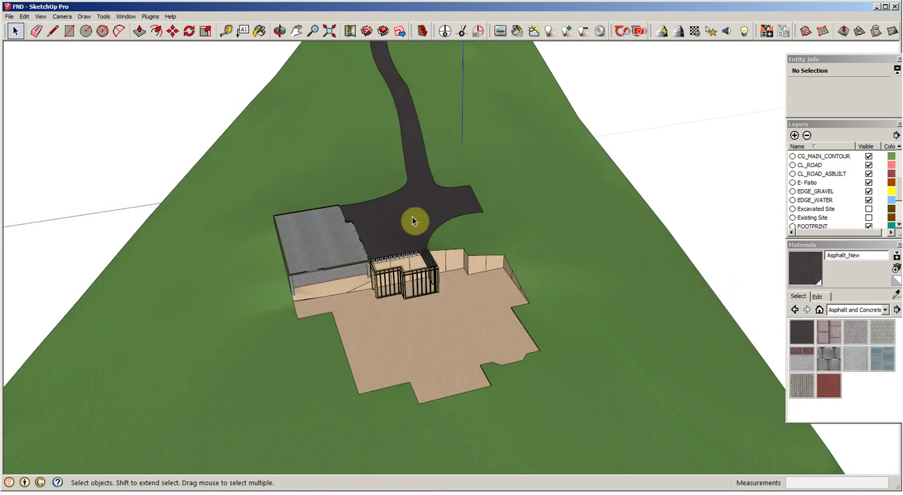
{"action": "scroll", "coordinate": [413, 217], "scroll_direction": "down", "scroll_amount": 2}
{"action": "scroll", "coordinate": [340, 291], "scroll_direction": "down", "scroll_amount": 1}
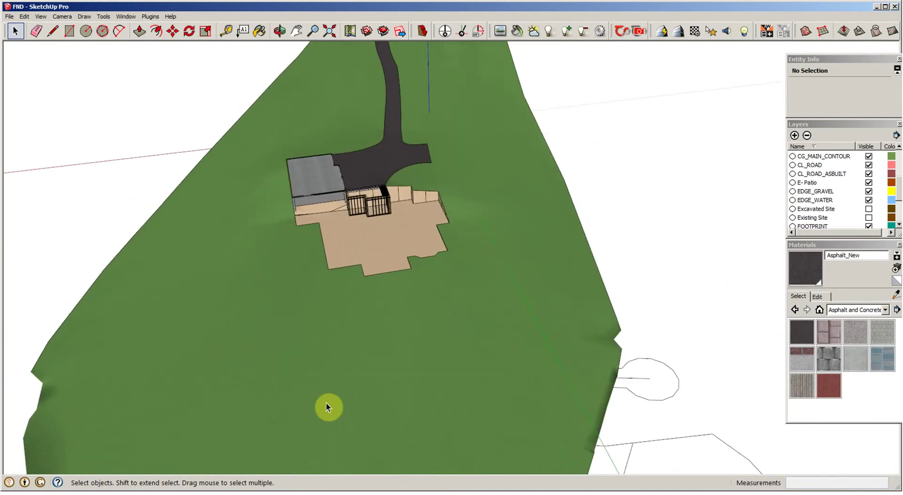
{"action": "middle_click_drag", "start_coordinate": [326, 419], "coordinate": [307, 203]}
{"action": "scroll", "coordinate": [394, 195], "scroll_direction": "up", "scroll_amount": 2}
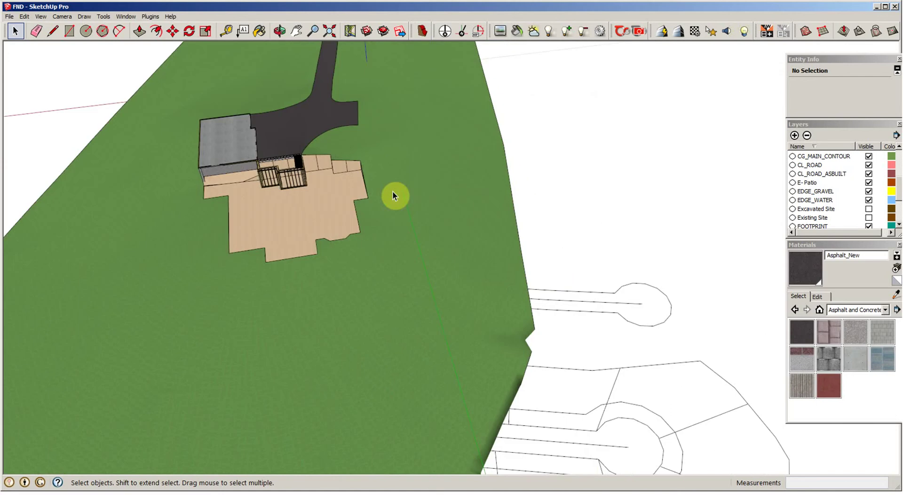
{"action": "middle_click_drag", "start_coordinate": [393, 195], "coordinate": [245, 168]}
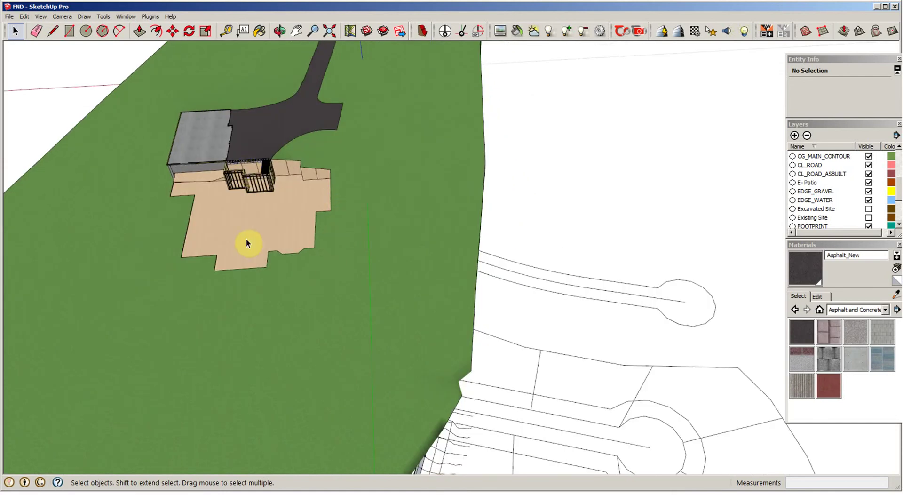
{"action": "middle_click_drag", "start_coordinate": [262, 288], "coordinate": [411, 432]}
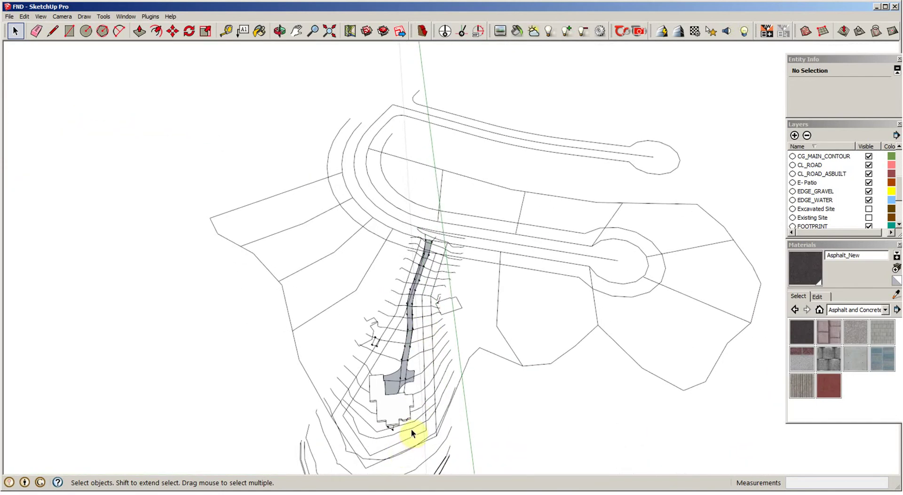
{"action": "scroll", "coordinate": [411, 432], "scroll_direction": "up", "scroll_amount": 6}
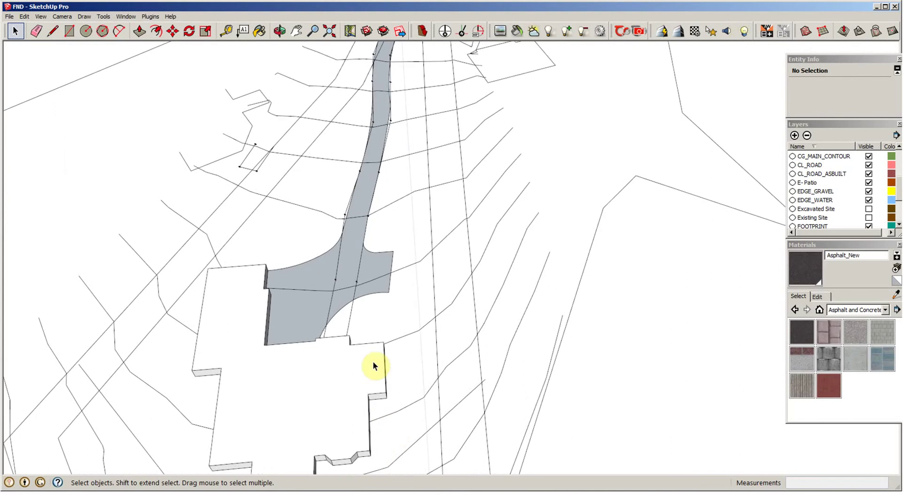
{"action": "mouse_move", "coordinate": [374, 364]}
{"action": "middle_mouse_down"}
{"action": "mouse_move", "coordinate": [323, 386]}
{"action": "mouse_move", "coordinate": [366, 361]}
{"action": "middle_mouse_up"}
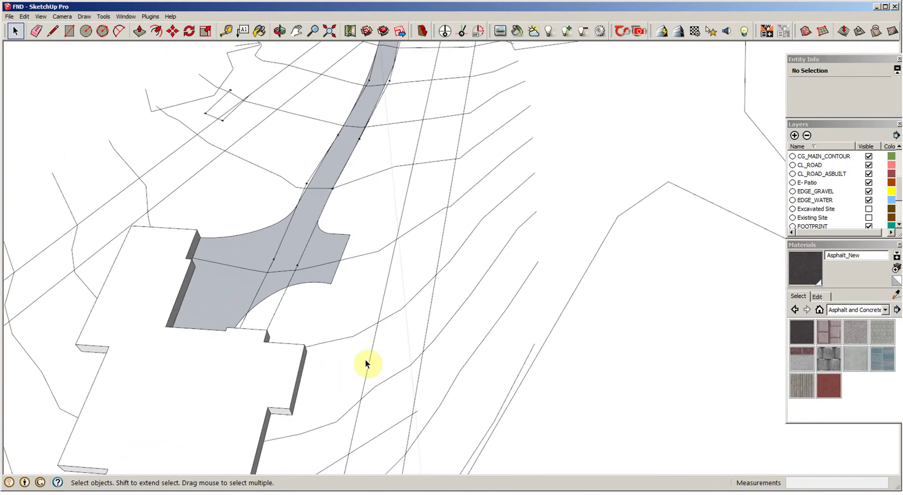
{"action": "scroll", "coordinate": [358, 359], "scroll_direction": "down", "scroll_amount": 6}
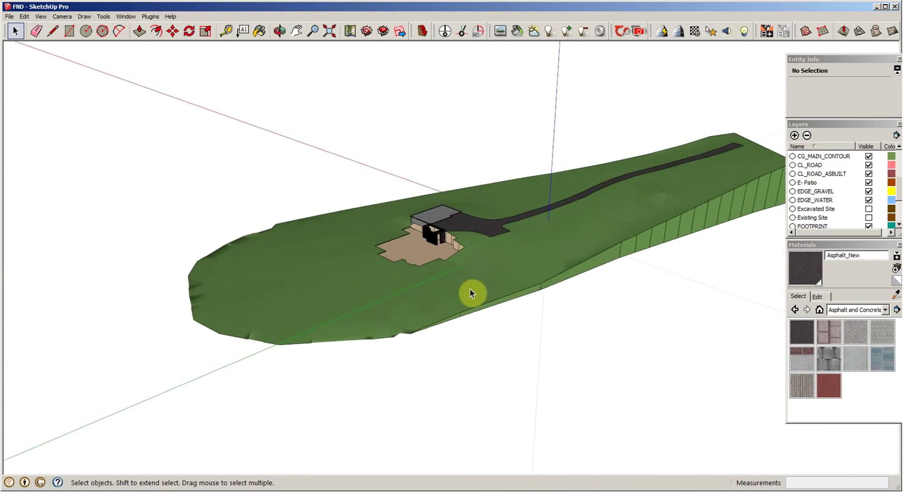
{"action": "scroll", "coordinate": [470, 288], "scroll_direction": "up", "scroll_amount": 6}
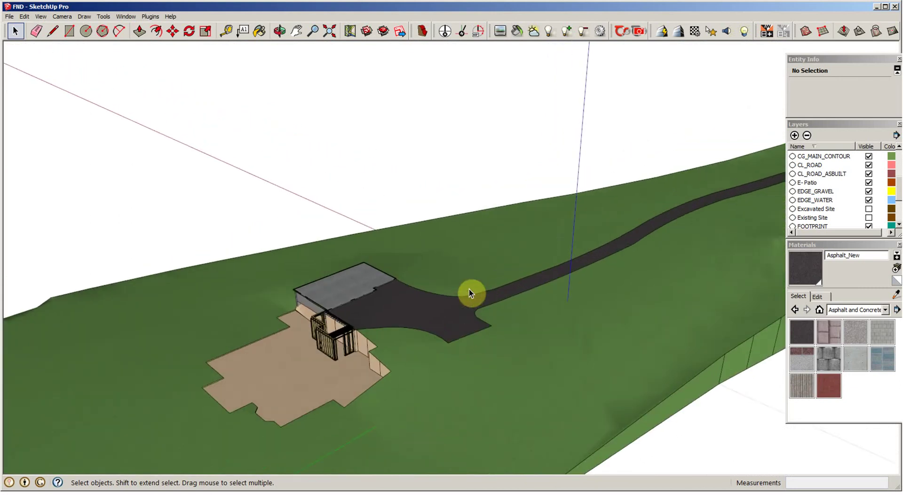